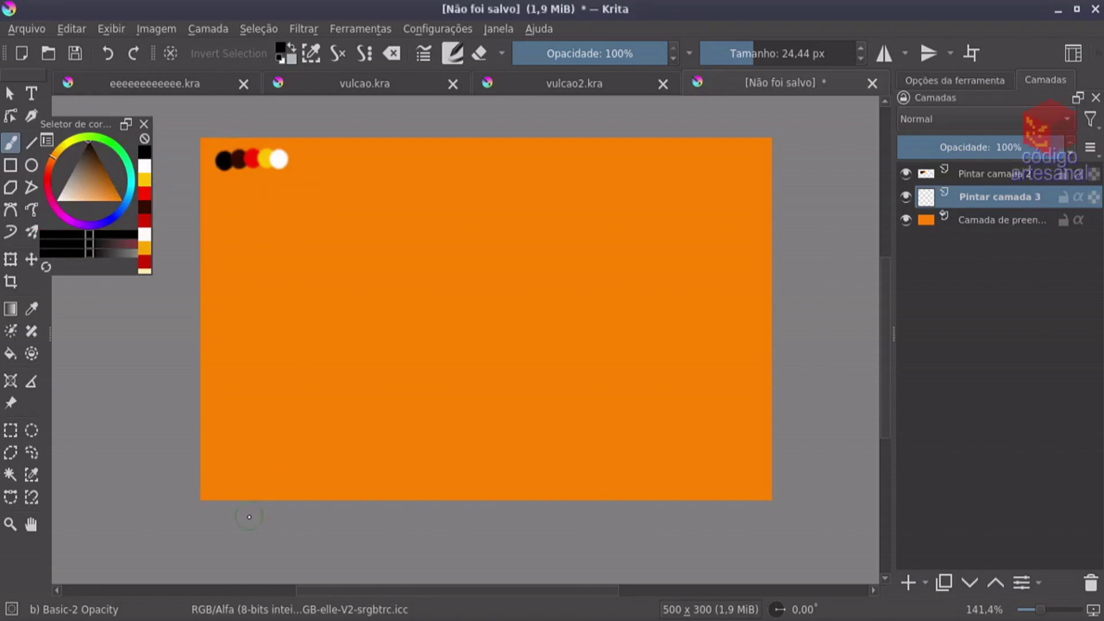
# Paint a solid black volcano silhouette across the lower canvas, then add empty paint layer 4
pyautogui.moveTo(271, 502)
pyautogui.mouseDown()
pyautogui.moveTo(558, 360)
pyautogui.moveTo(771, 437)
pyautogui.mouseUp()
pyautogui.moveTo(681, 466); pyautogui.dragTo(334, 532)
pyautogui.moveTo(592, 518); pyautogui.dragTo(736, 425)
pyautogui.press('Insert')
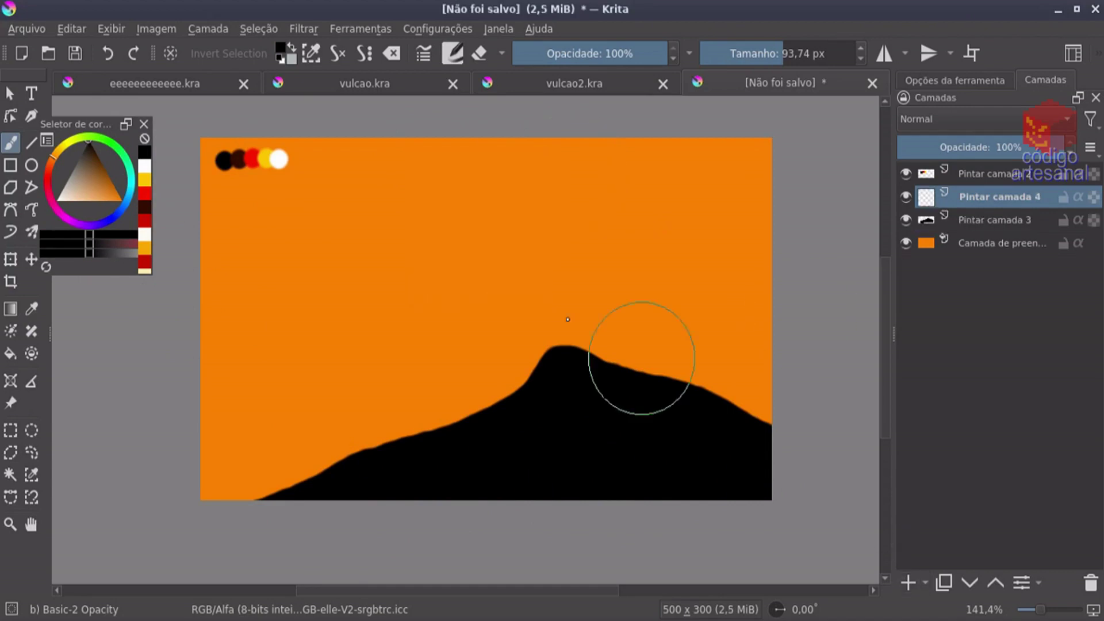
# Make the Basic-2 Opacity brush size follow Difusão Dab and stop opacity responding to pressure
pyautogui.click(452, 53)
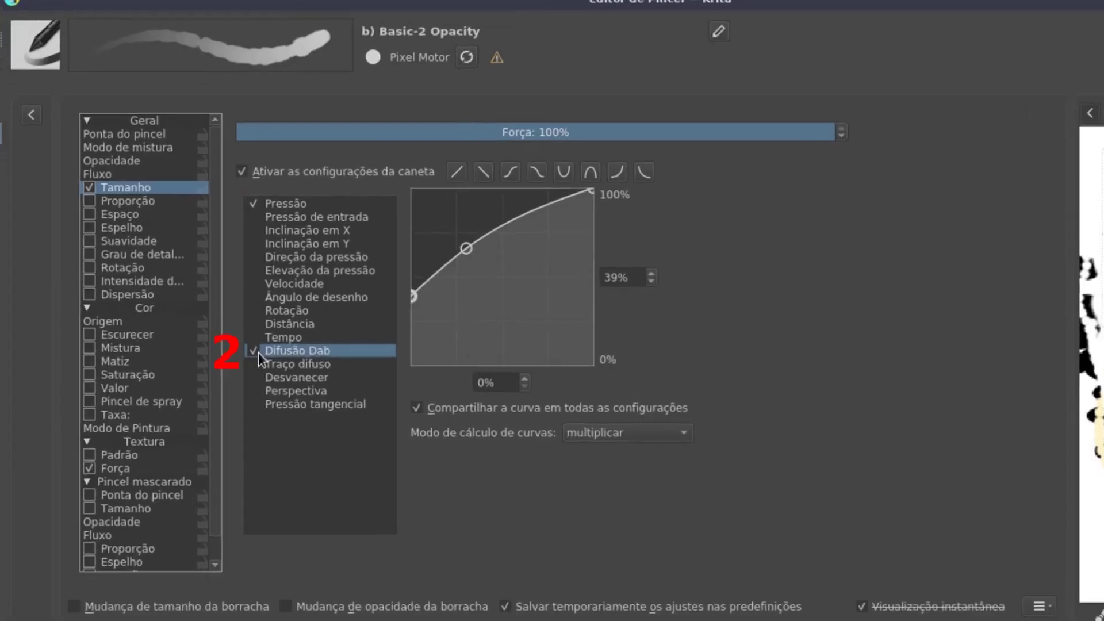
pyautogui.click(249, 370)
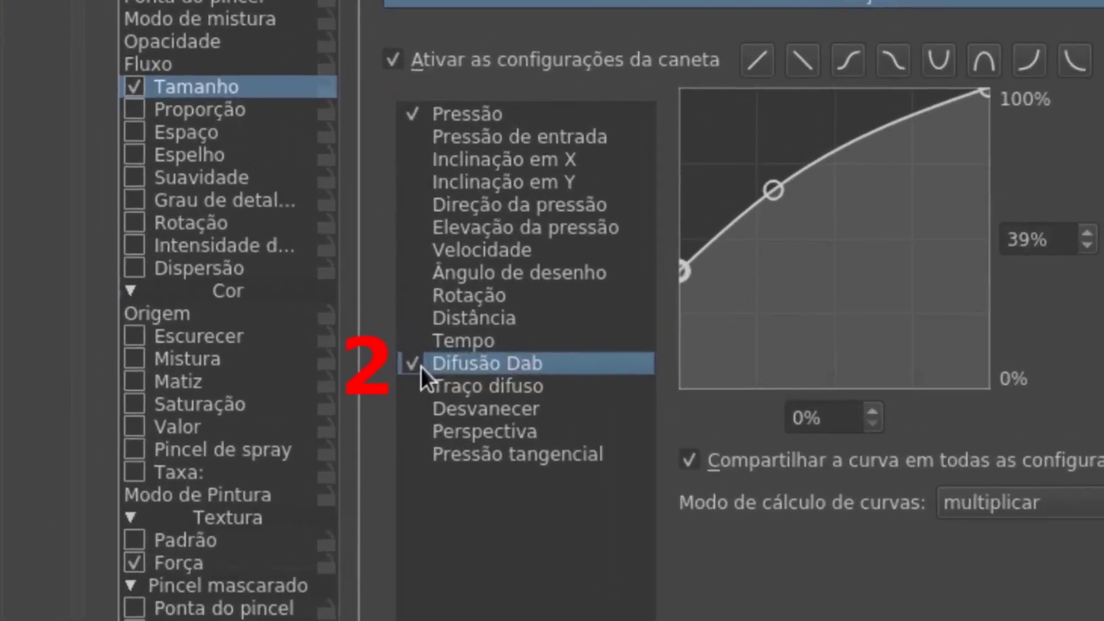
pyautogui.click(239, 219)
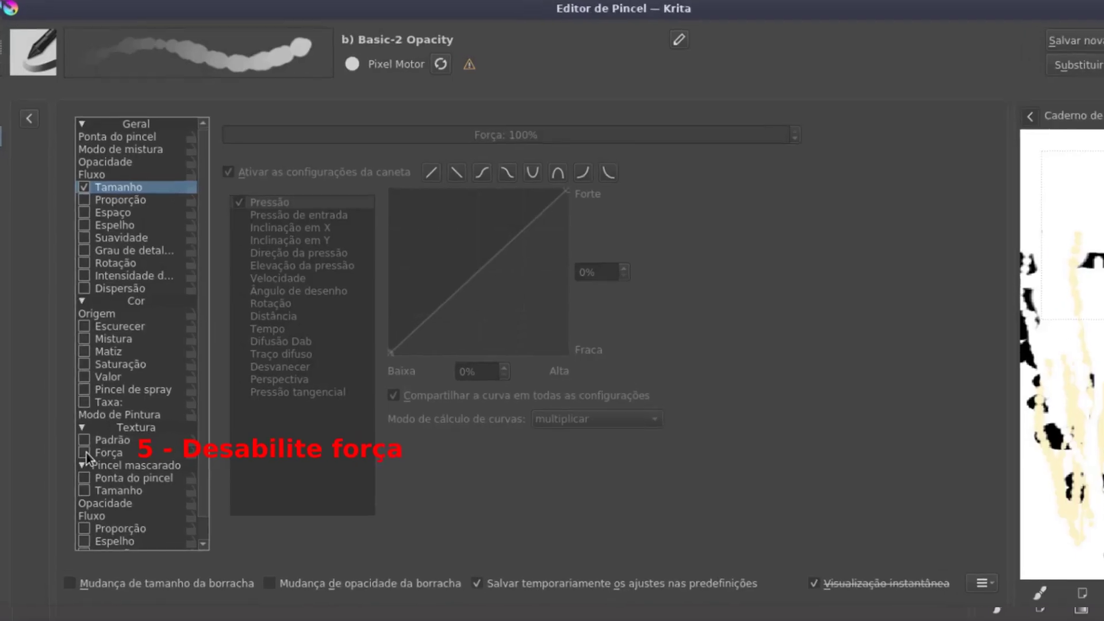
pyautogui.click(104, 162)
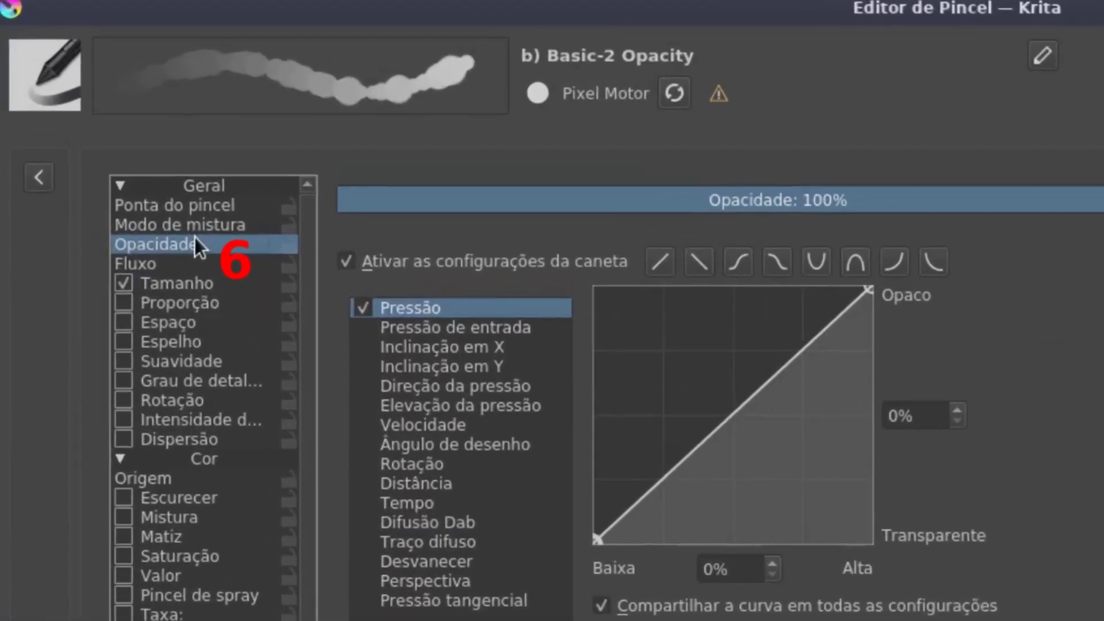
pyautogui.click(325, 262)
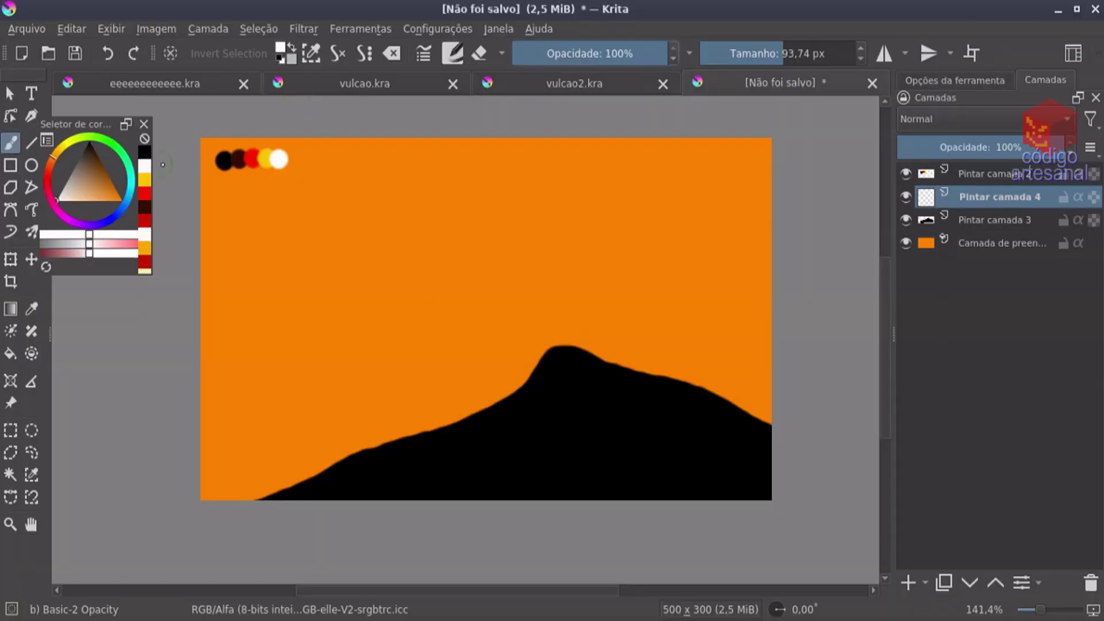
# Shrink the brush to about 36 px and try thin white lava jets from the peak
pyautogui.moveTo(585, 383); pyautogui.dragTo(564, 383)
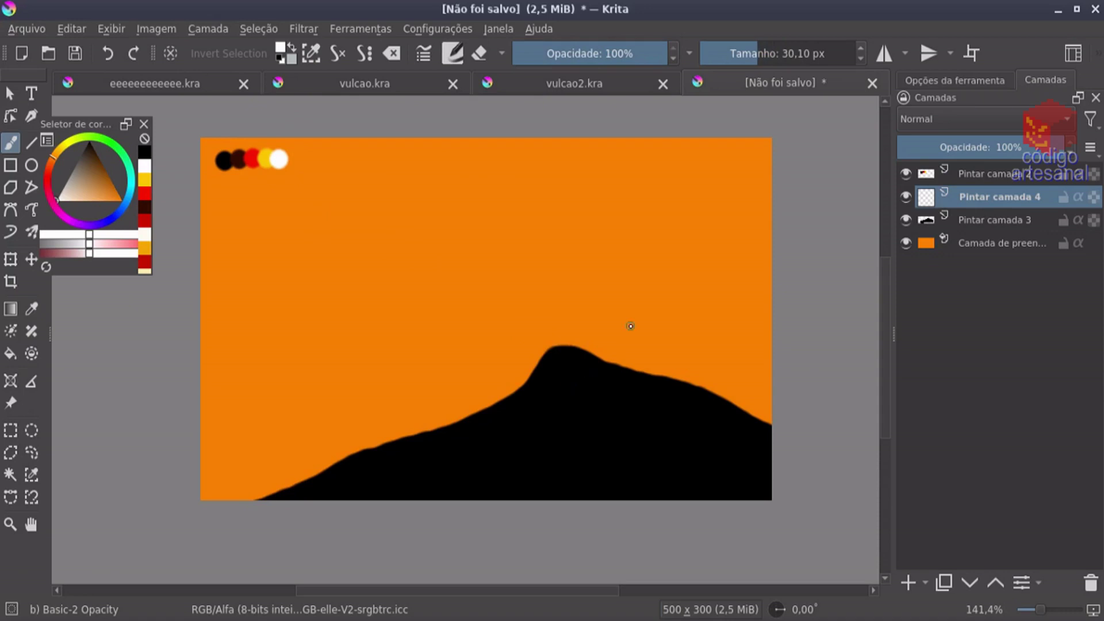
pyautogui.moveTo(461, 242); pyautogui.dragTo(598, 362)
pyautogui.hotkey('ctrl', 'z')
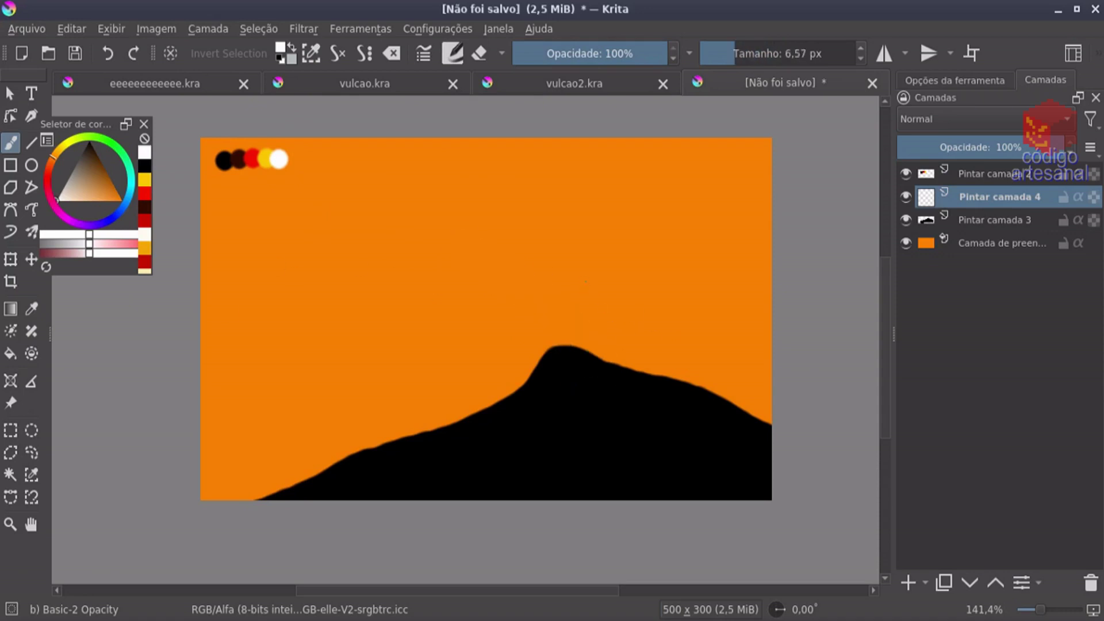
pyautogui.moveTo(463, 252); pyautogui.dragTo(566, 358)
pyautogui.hotkey('ctrl', 'z')
pyautogui.moveTo(489, 275)
pyautogui.mouseDown()
pyautogui.moveTo(588, 395)
pyautogui.moveTo(604, 260)
pyautogui.mouseUp()
pyautogui.hotkey('ctrl', 'z')
# Repaint the jets as straighter white lines, move their layer behind the mountain, and pick yellow-orange
pyautogui.moveTo(572, 350); pyautogui.dragTo(626, 268)
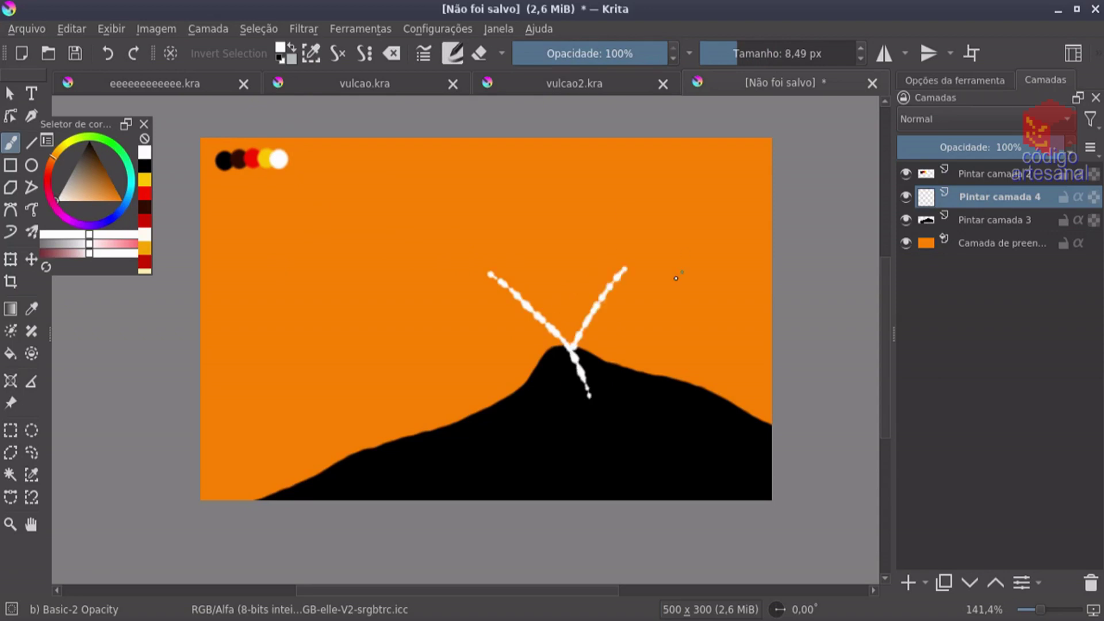
pyautogui.hotkey('ctrl', 'z')
pyautogui.moveTo(466, 329)
pyautogui.mouseDown()
pyautogui.moveTo(567, 350)
pyautogui.moveTo(572, 380)
pyautogui.mouseUp()
pyautogui.hotkey('ctrl', 'z')
pyautogui.moveTo(465, 306)
pyautogui.mouseDown()
pyautogui.moveTo(580, 374)
pyautogui.moveTo(554, 232)
pyautogui.mouseUp()
pyautogui.click(970, 582)
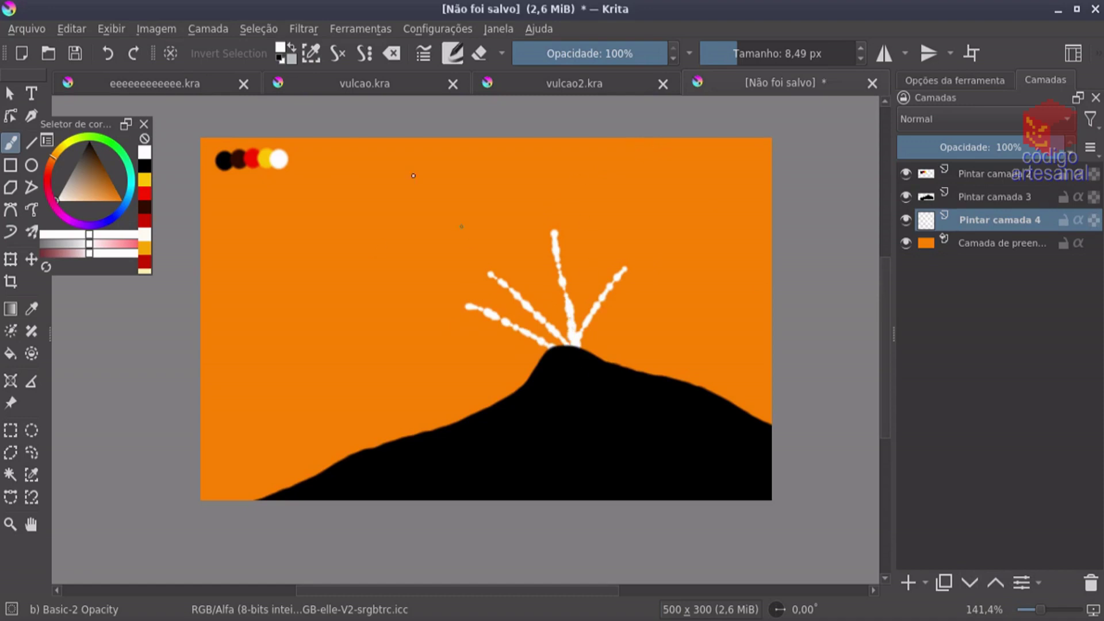
pyautogui.keyDown('ctrl'); pyautogui.click(265, 160); pyautogui.keyUp('ctrl')
pyautogui.moveTo(574, 282); pyautogui.dragTo(598, 282)
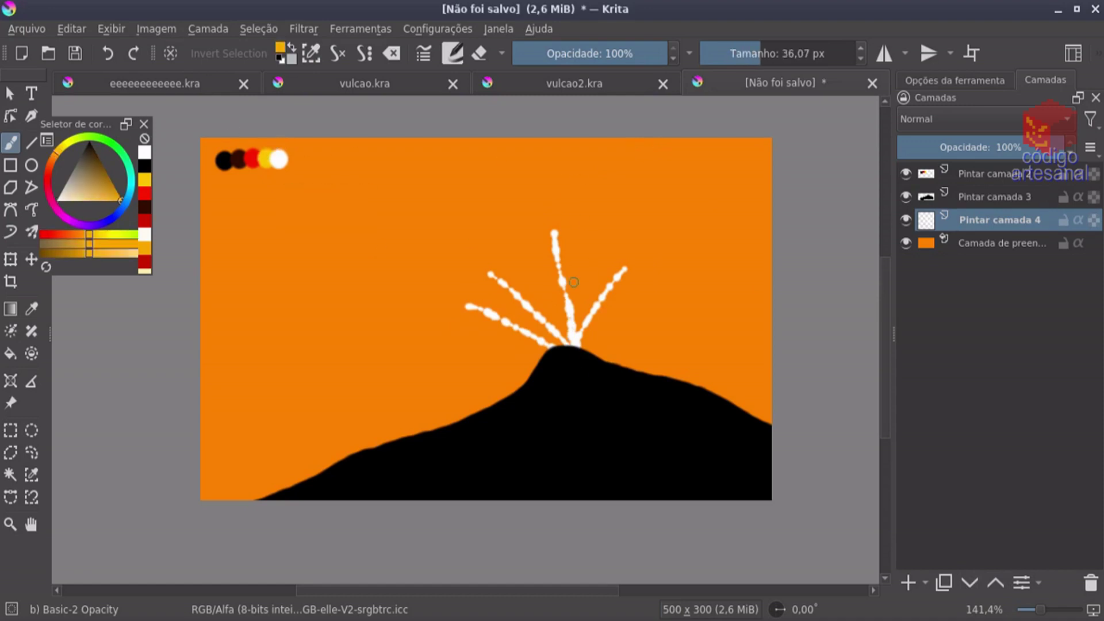
# On a new layer above the fill, paint yellow-orange glow along the central, left and right jets
pyautogui.click(969, 247)
pyautogui.click(908, 582)
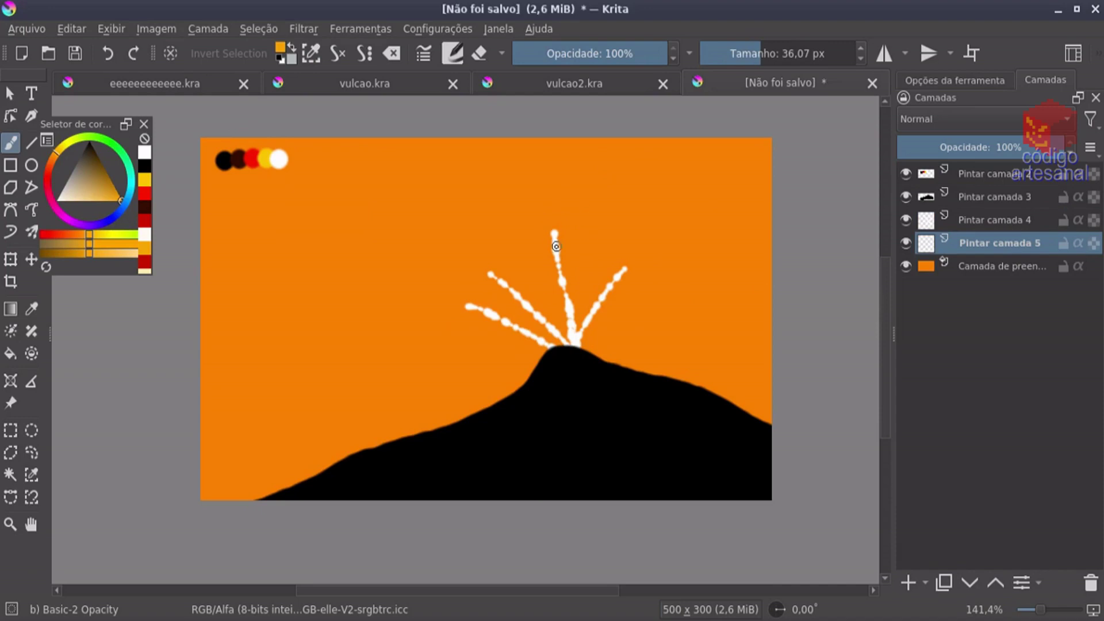
pyautogui.moveTo(555, 241); pyautogui.dragTo(568, 319)
pyautogui.moveTo(553, 240)
pyautogui.mouseDown()
pyautogui.moveTo(572, 345)
pyautogui.moveTo(492, 279)
pyautogui.moveTo(557, 360)
pyautogui.moveTo(577, 352)
pyautogui.mouseUp()
pyautogui.moveTo(621, 277); pyautogui.dragTo(590, 318)
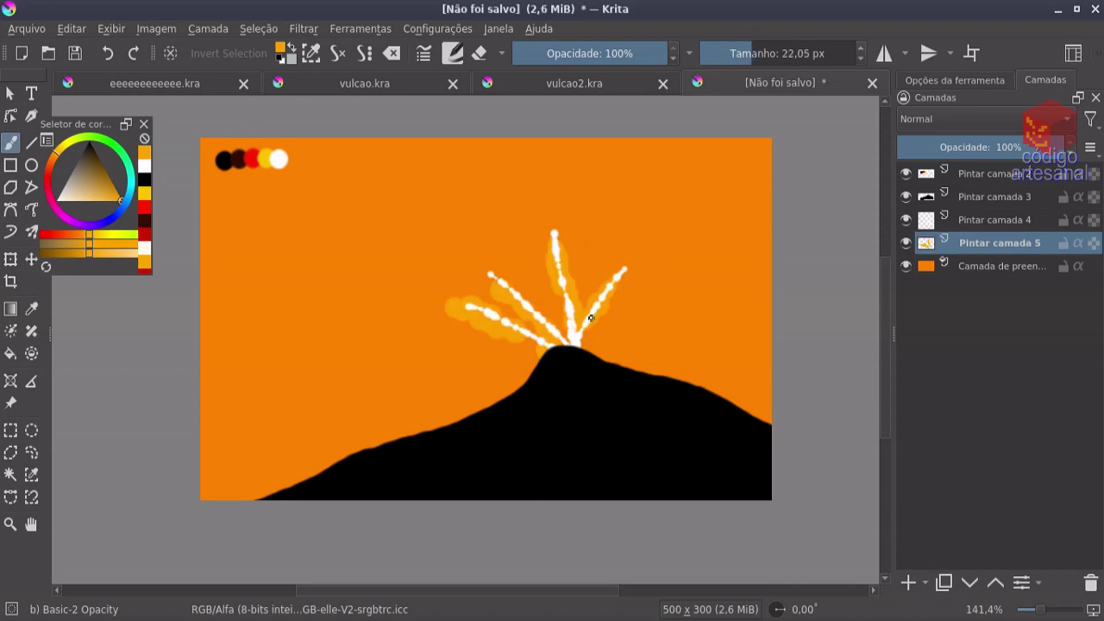
# On another new layer, paint red glow around the jets at about 41% opacity
pyautogui.keyDown('ctrl'); pyautogui.click(253, 156); pyautogui.keyUp('ctrl')
pyautogui.click(1008, 271)
pyautogui.click(910, 582)
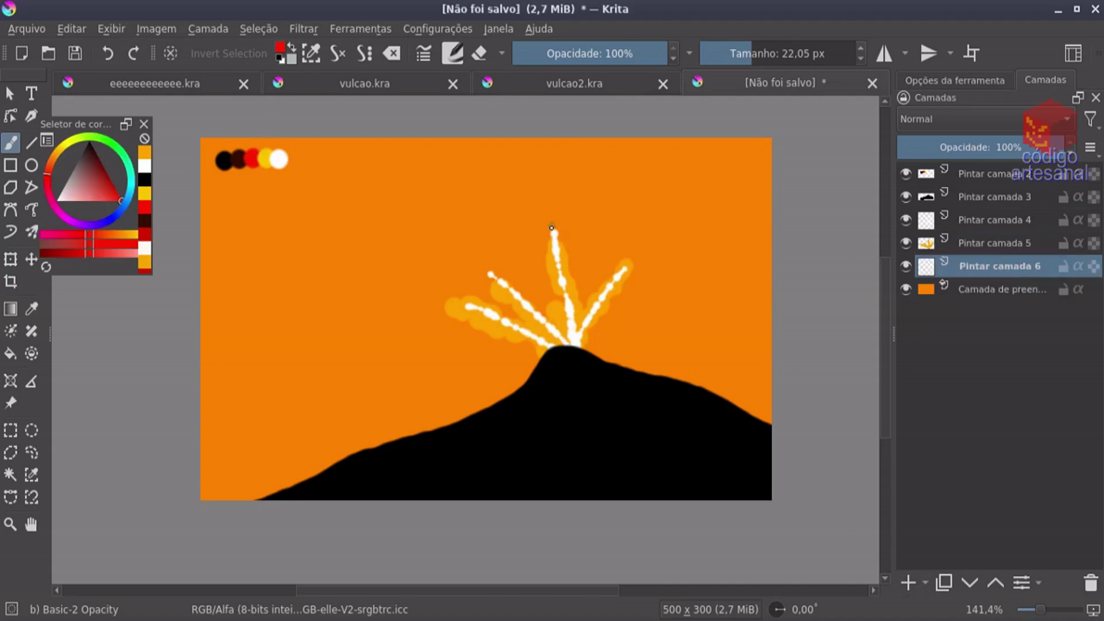
pyautogui.moveTo(553, 228); pyautogui.dragTo(557, 278)
pyautogui.moveTo(580, 50); pyautogui.dragTo(576, 50)
pyautogui.moveTo(553, 230); pyautogui.dragTo(557, 287)
pyautogui.moveTo(569, 247)
pyautogui.mouseDown()
pyautogui.moveTo(583, 302)
pyautogui.moveTo(497, 278)
pyautogui.moveTo(469, 310)
pyautogui.moveTo(535, 351)
pyautogui.mouseUp()
pyautogui.moveTo(598, 339); pyautogui.dragTo(630, 262)
# Brighten the jets near the crater with soft white at 29% opacity on the jets layer
pyautogui.keyDown('ctrl'); pyautogui.click(278, 160); pyautogui.keyUp('ctrl')
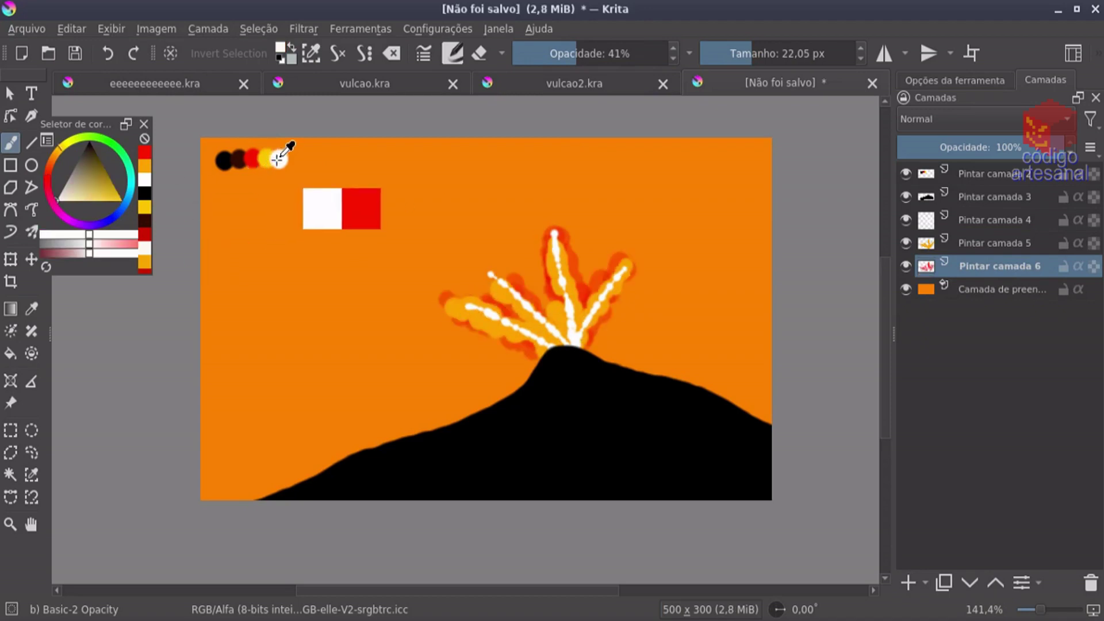
pyautogui.click(983, 220)
pyautogui.moveTo(560, 56); pyautogui.dragTo(542, 56)
pyautogui.moveTo(553, 262)
pyautogui.mouseDown()
pyautogui.moveTo(569, 328)
pyautogui.moveTo(523, 299)
pyautogui.moveTo(537, 339)
pyautogui.moveTo(574, 327)
pyautogui.mouseUp()
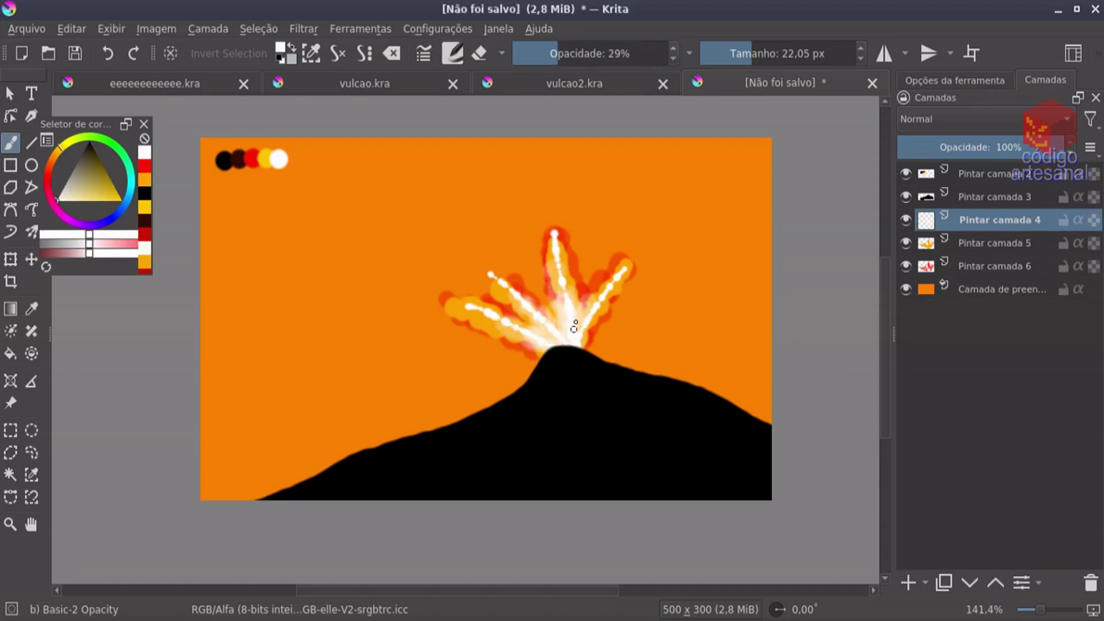
# Brighten the jets' base with orange on the yellow-orange glow layer, then pick black
pyautogui.keyDown('ctrl'); pyautogui.click(521, 342); pyautogui.keyUp('ctrl')
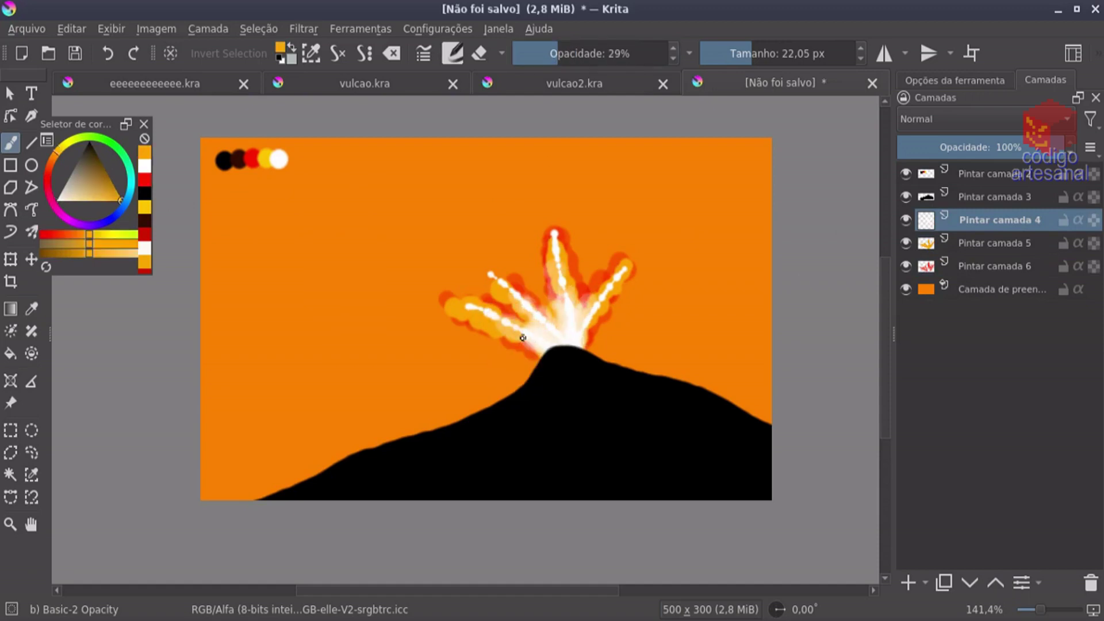
pyautogui.click(1001, 246)
pyautogui.moveTo(560, 308); pyautogui.dragTo(583, 348)
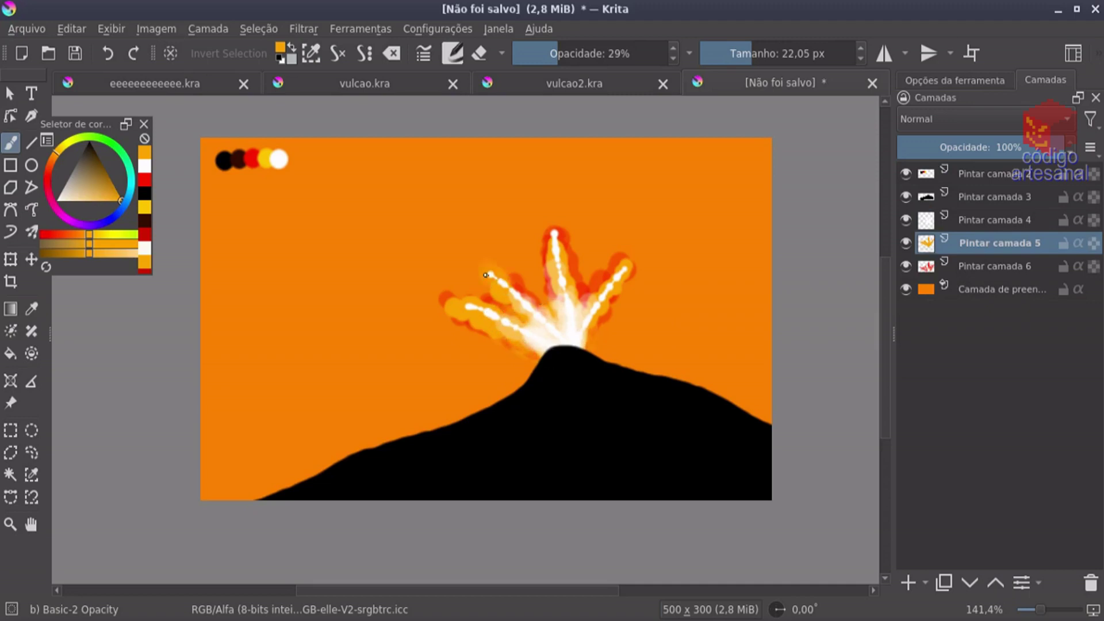
pyautogui.keyDown('ctrl'); pyautogui.click(224, 159); pyautogui.keyUp('ctrl')
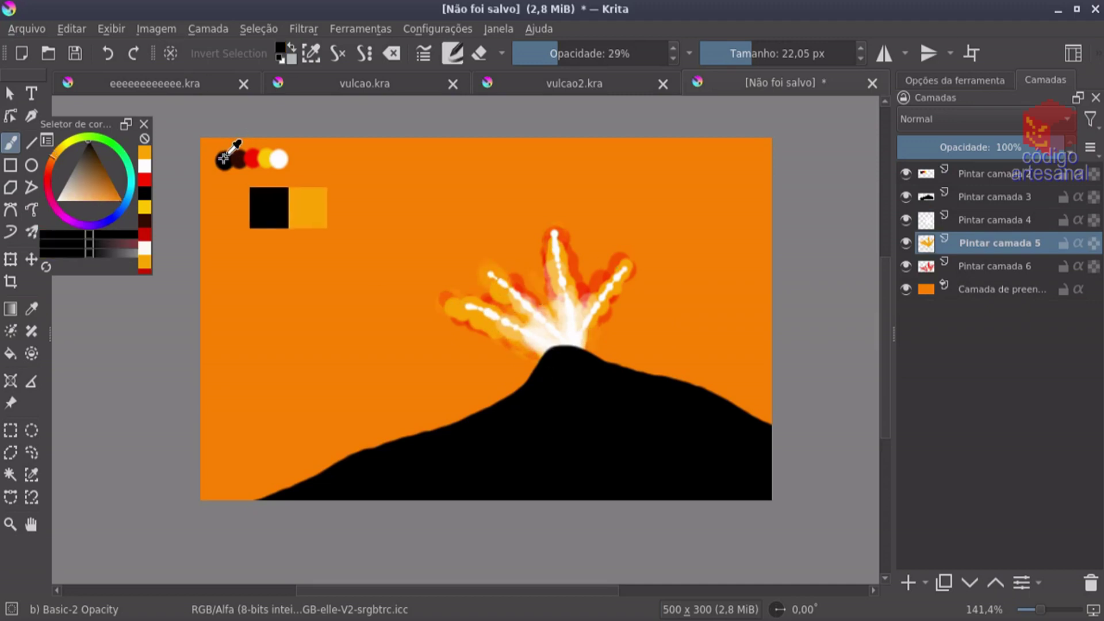
# On a new layer at full opacity, paint dark smoke clouds around and above the jets
pyautogui.moveTo(591, 53); pyautogui.dragTo(670, 53)
pyautogui.click(993, 206)
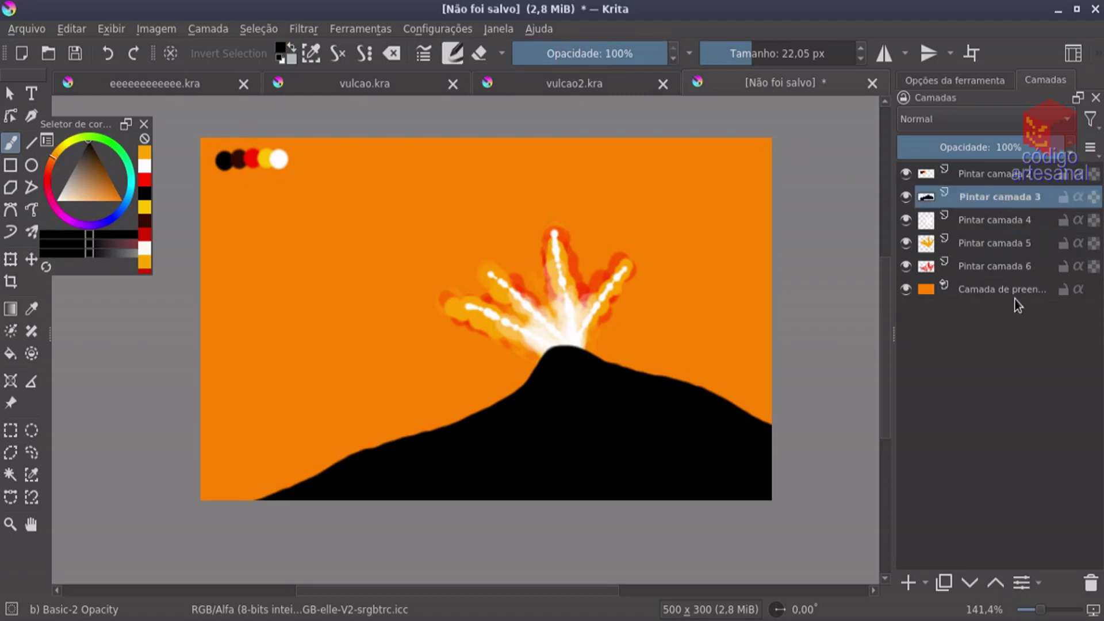
pyautogui.click(1012, 291)
pyautogui.click(909, 583)
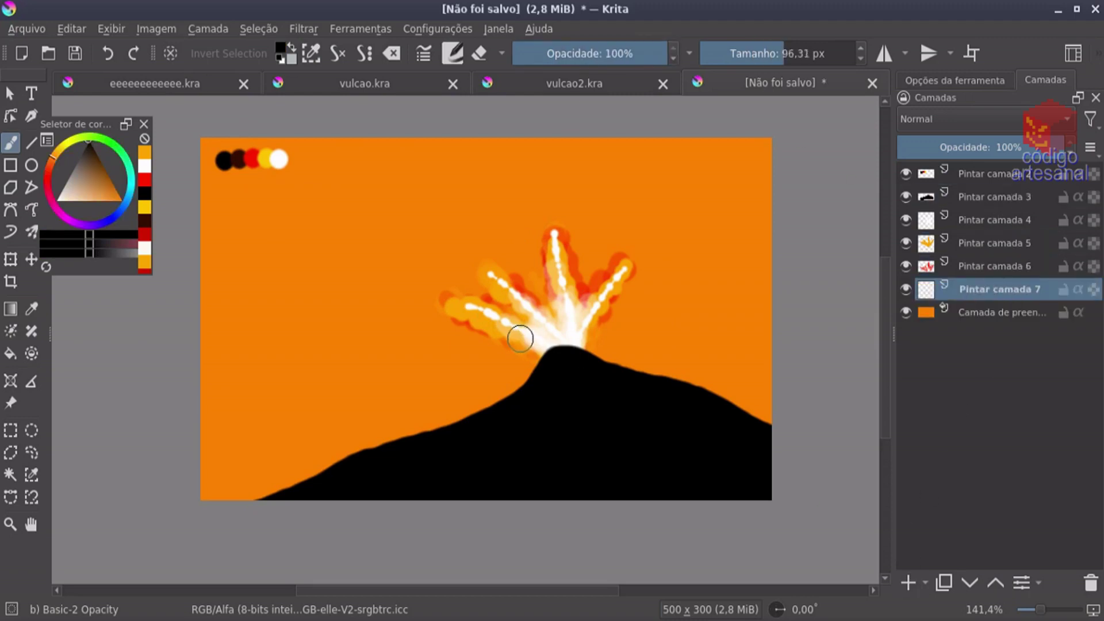
pyautogui.moveTo(494, 351)
pyautogui.mouseDown()
pyautogui.moveTo(524, 330)
pyautogui.moveTo(379, 282)
pyautogui.mouseUp()
pyautogui.moveTo(402, 230); pyautogui.dragTo(517, 253)
pyautogui.moveTo(570, 312)
pyautogui.mouseDown()
pyautogui.moveTo(444, 360)
pyautogui.moveTo(322, 242)
pyautogui.moveTo(437, 207)
pyautogui.moveTo(503, 287)
pyautogui.moveTo(632, 340)
pyautogui.moveTo(495, 224)
pyautogui.moveTo(566, 233)
pyautogui.moveTo(500, 363)
pyautogui.moveTo(322, 213)
pyautogui.moveTo(396, 233)
pyautogui.moveTo(483, 368)
pyautogui.moveTo(517, 196)
pyautogui.moveTo(507, 175)
pyautogui.mouseUp()
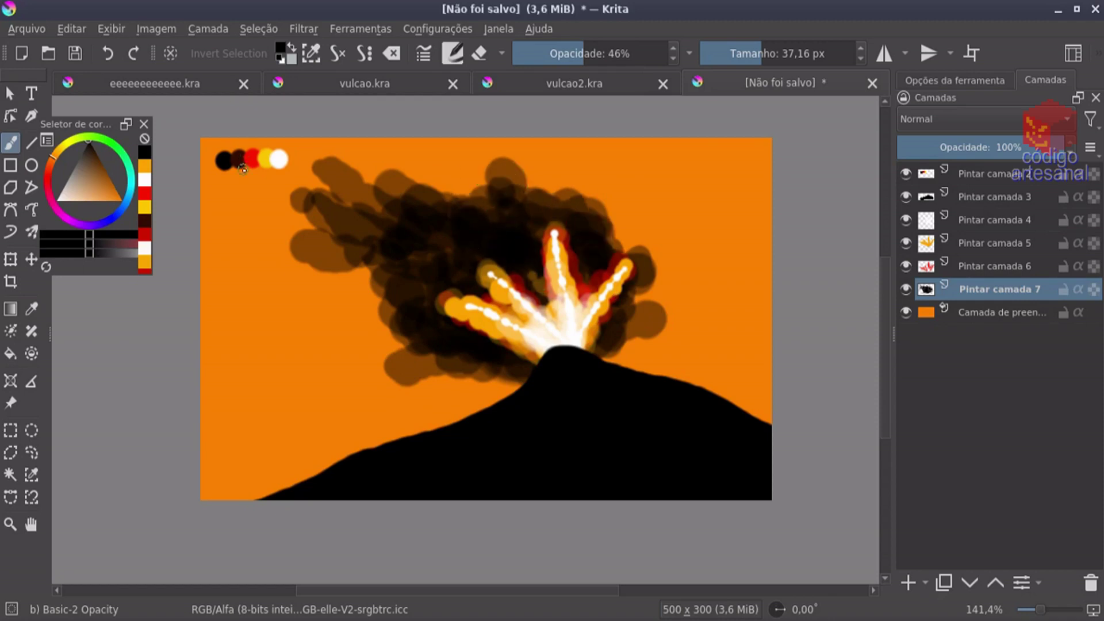
# Blend translucent red glow into the smoke, shrink the brush, and add a layer above the mountain
pyautogui.keyDown('ctrl'); pyautogui.click(252, 158); pyautogui.keyUp('ctrl')
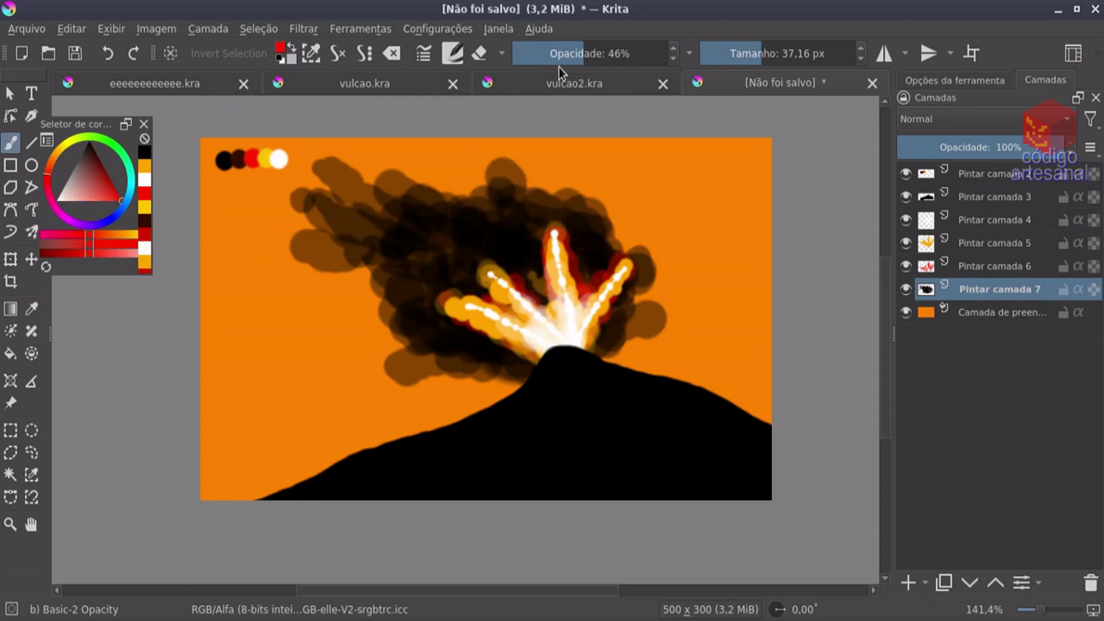
pyautogui.click(556, 53)
pyautogui.moveTo(506, 256)
pyautogui.mouseDown()
pyautogui.moveTo(489, 252)
pyautogui.moveTo(449, 304)
pyautogui.moveTo(493, 339)
pyautogui.moveTo(520, 341)
pyautogui.mouseUp()
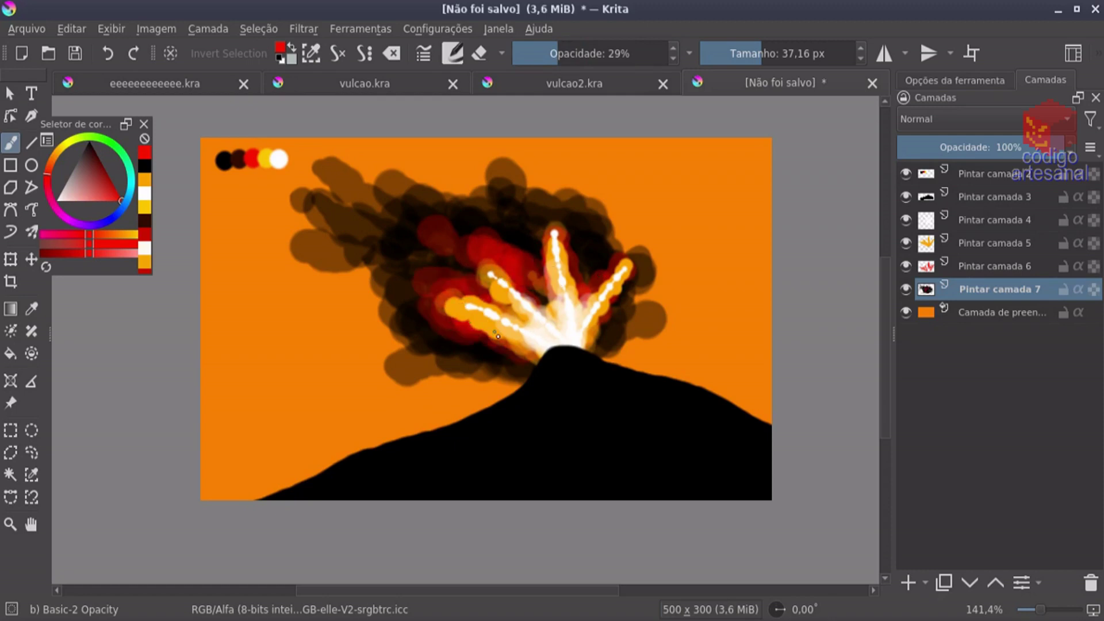
pyautogui.moveTo(587, 254); pyautogui.dragTo(403, 249)
pyautogui.press('[')
pyautogui.press('[')
pyautogui.press('[')
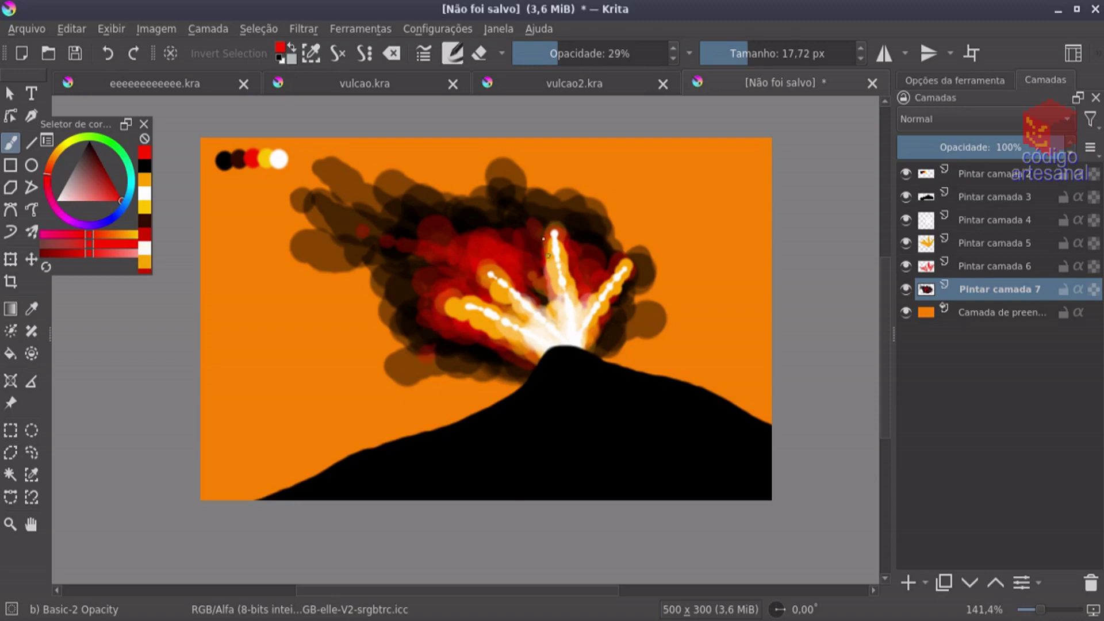
pyautogui.click(995, 196)
pyautogui.click(909, 582)
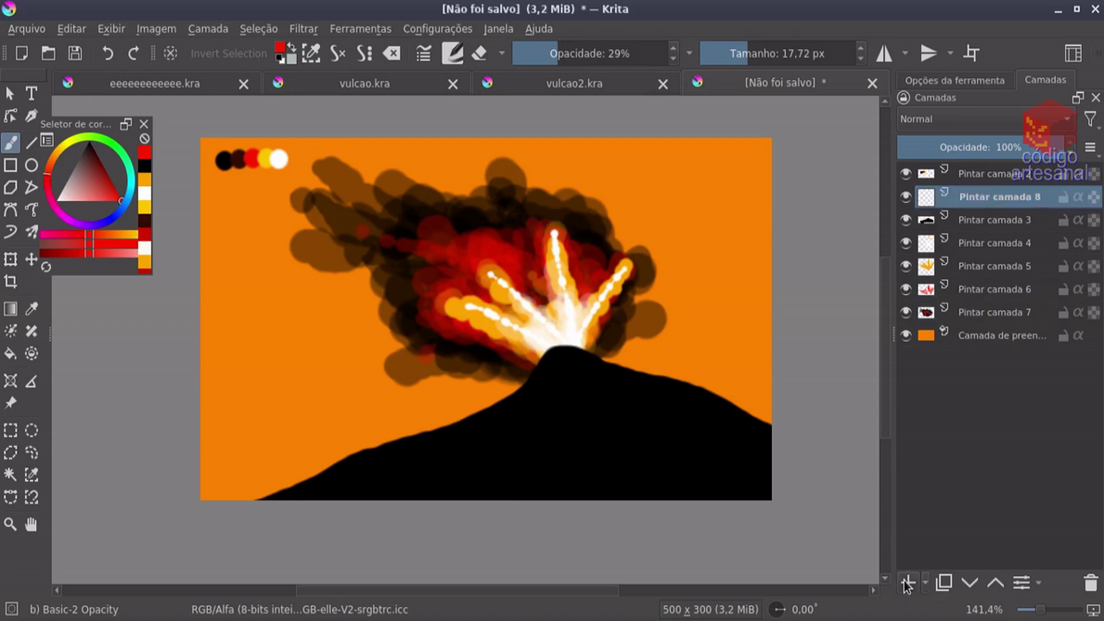
# Draw a thin cream lava river down the volcano slope at full opacity
pyautogui.keyDown('ctrl'); pyautogui.click(571, 313); pyautogui.keyUp('ctrl')
pyautogui.press('[')
pyautogui.press('[')
pyautogui.moveTo(572, 365); pyautogui.dragTo(673, 471)
pyautogui.hotkey('ctrl', 'z')
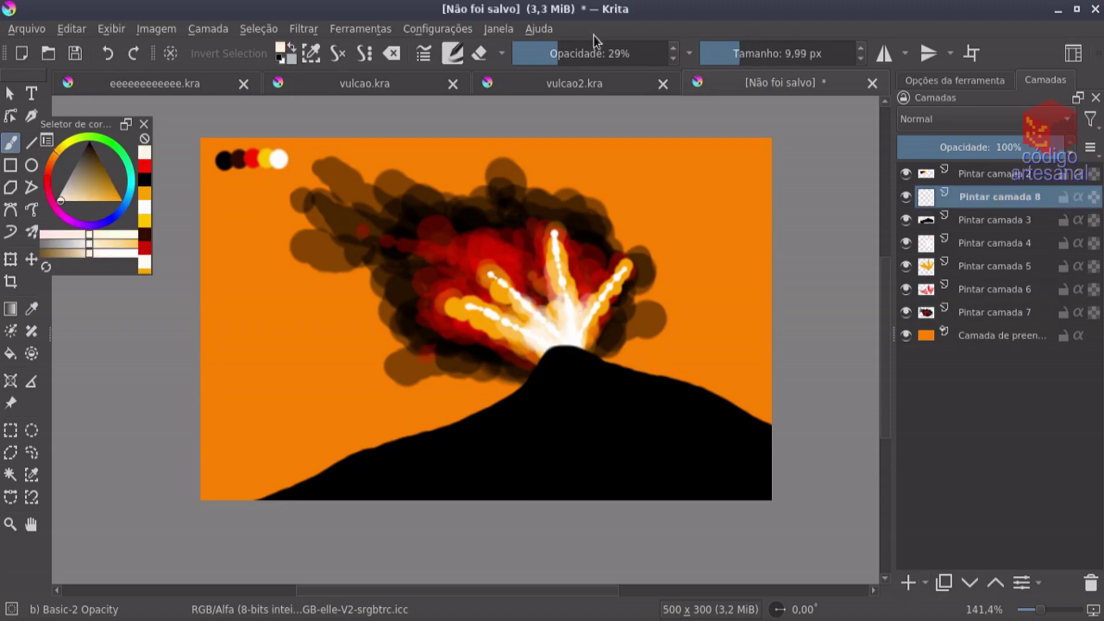
pyautogui.moveTo(593, 53); pyautogui.dragTo(668, 52)
pyautogui.moveTo(575, 352)
pyautogui.mouseDown()
pyautogui.moveTo(692, 465)
pyautogui.moveTo(517, 428)
pyautogui.mouseUp()
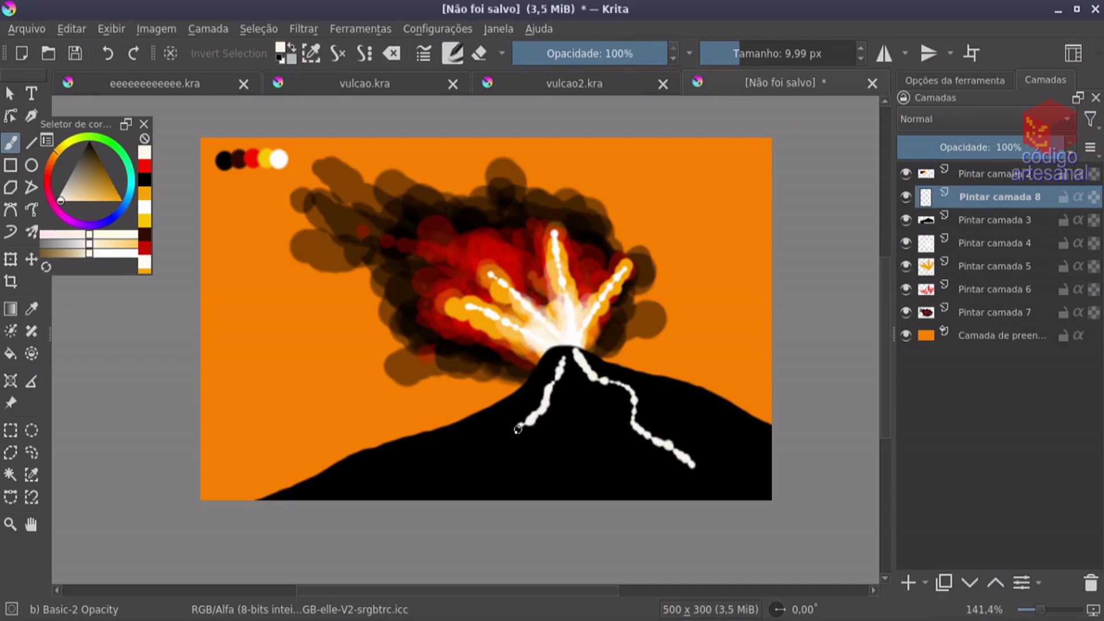
# On a new layer above the mountain, paint translucent orange glow along the right and left lava rivers
pyautogui.keyDown('ctrl'); pyautogui.click(554, 246); pyautogui.keyUp('ctrl')
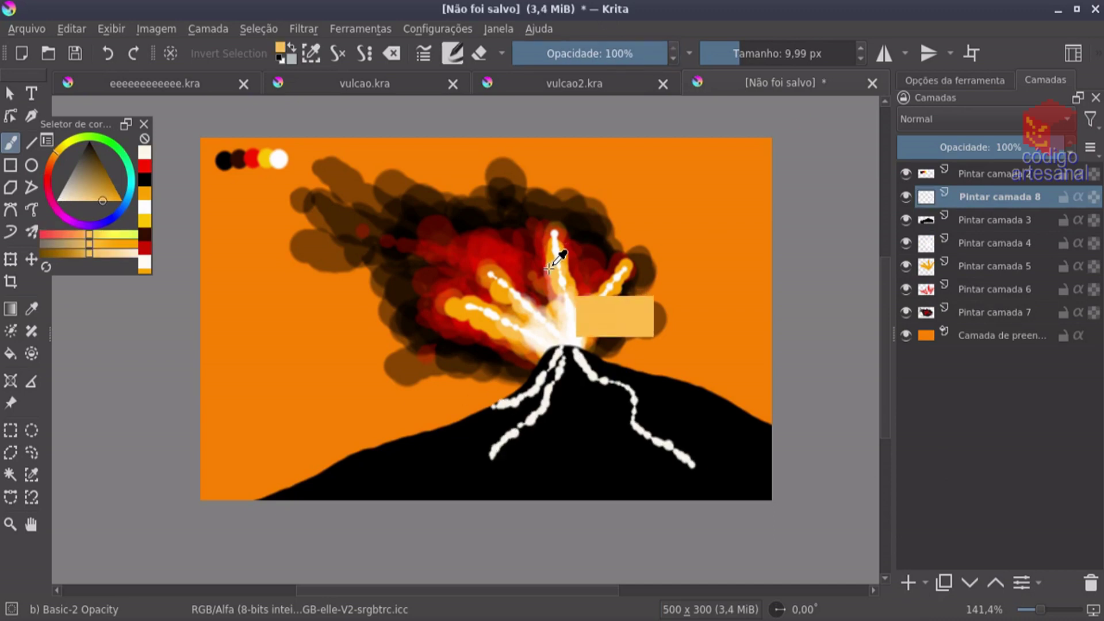
pyautogui.click(992, 220)
pyautogui.click(908, 582)
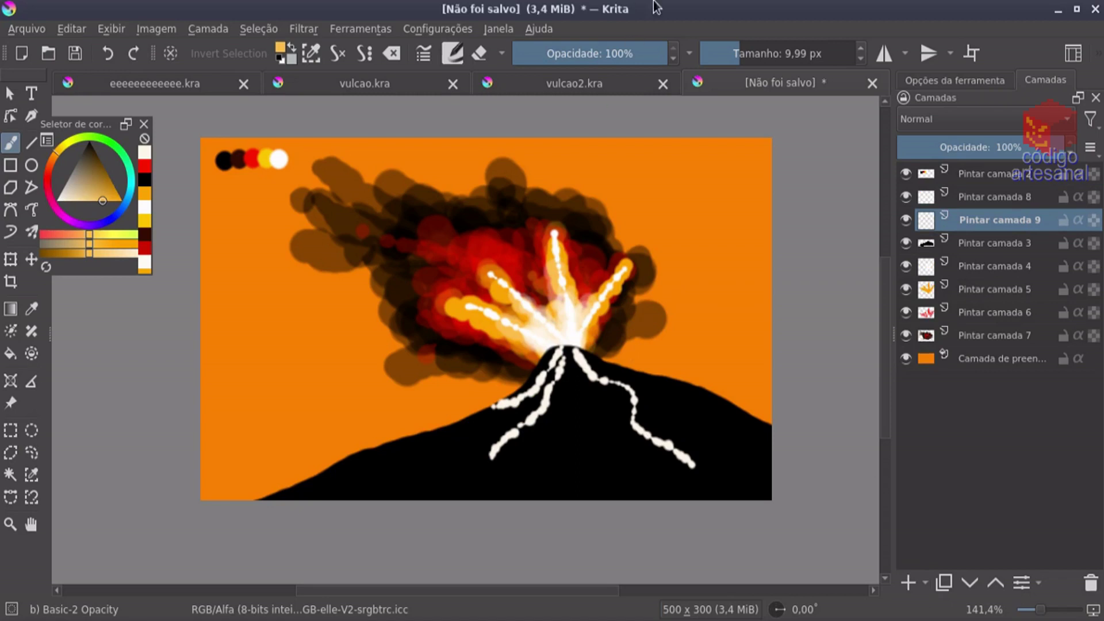
pyautogui.click(581, 53)
pyautogui.moveTo(574, 350)
pyautogui.mouseDown()
pyautogui.moveTo(660, 435)
pyautogui.moveTo(700, 453)
pyautogui.mouseUp()
pyautogui.moveTo(559, 362)
pyautogui.mouseDown()
pyautogui.moveTo(494, 455)
pyautogui.moveTo(515, 406)
pyautogui.mouseUp()
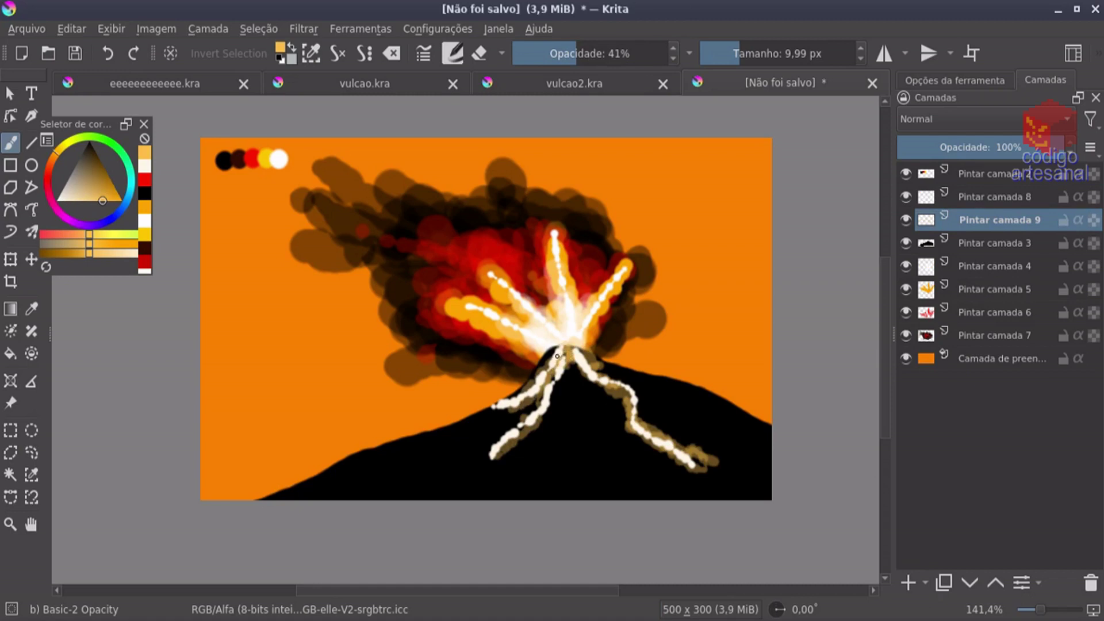
pyautogui.keyDown('ctrl'); pyautogui.click(584, 268); pyautogui.keyUp('ctrl')
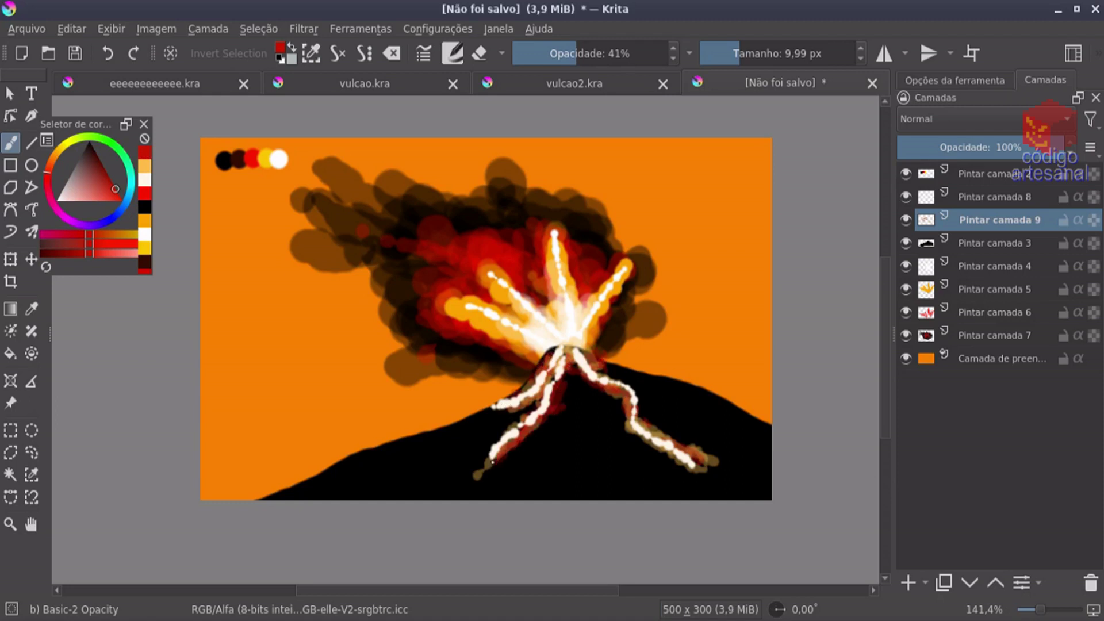
pyautogui.keyDown('ctrl'); pyautogui.click(582, 351); pyautogui.keyUp('ctrl')
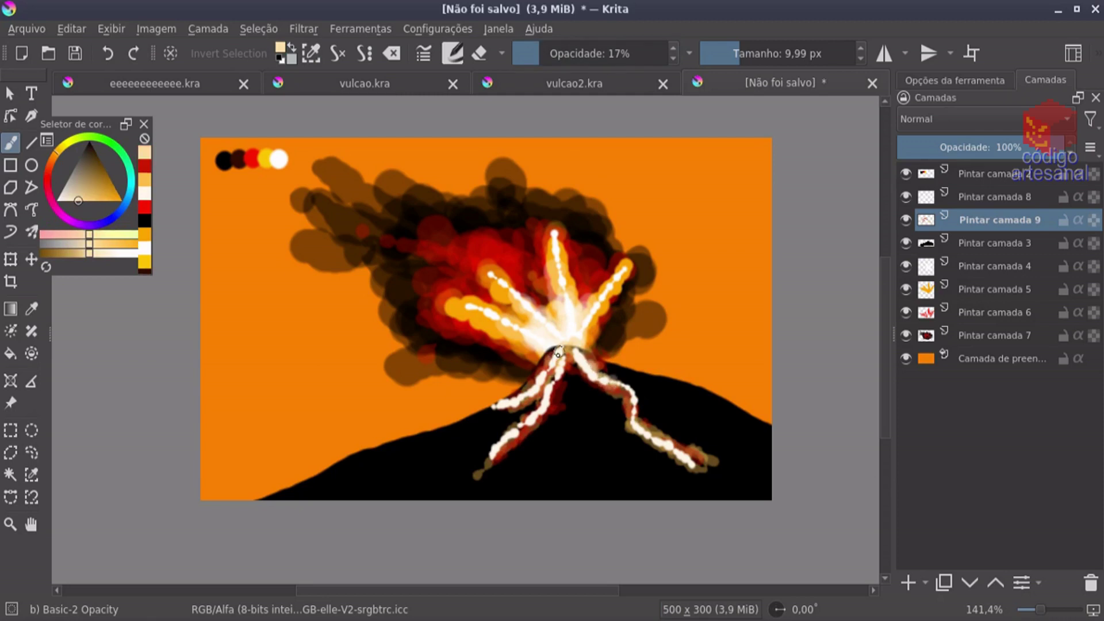
# On a new layer beneath the mountain, paint dark background hills at lower left and right
pyautogui.keyDown('ctrl'); pyautogui.click(207, 170); pyautogui.keyUp('ctrl')
pyautogui.click(989, 266)
pyautogui.click(908, 583)
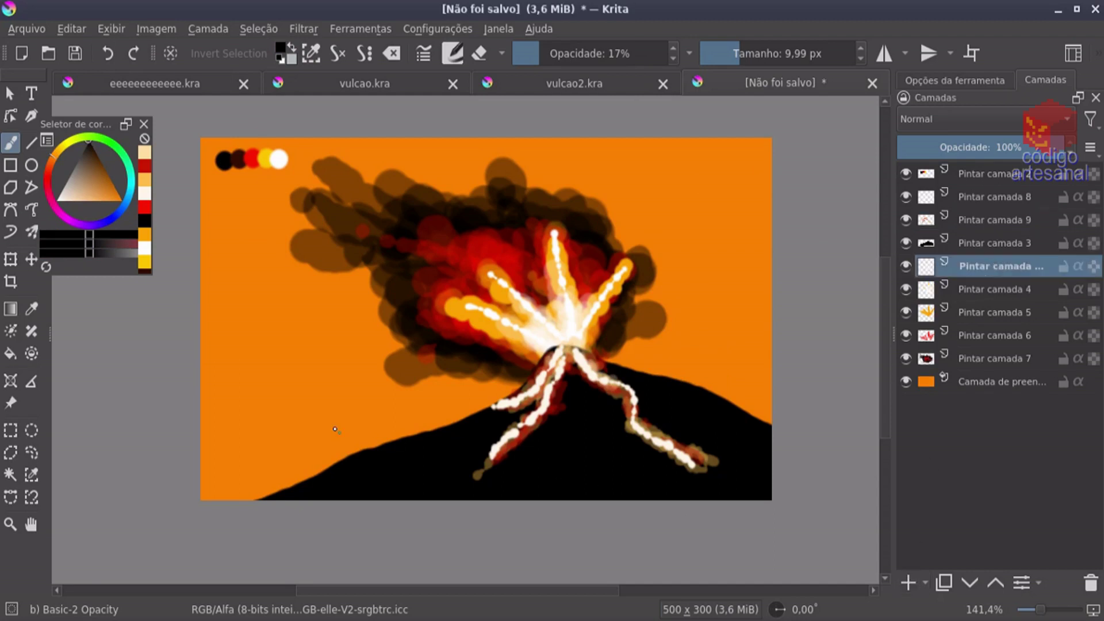
pyautogui.moveTo(242, 356); pyautogui.dragTo(480, 480)
pyautogui.moveTo(230, 414)
pyautogui.mouseDown()
pyautogui.moveTo(320, 495)
pyautogui.moveTo(448, 391)
pyautogui.mouseUp()
pyautogui.hotkey('ctrl', 'z')
pyautogui.hotkey('ctrl', 'z')
pyautogui.moveTo(218, 460); pyautogui.dragTo(403, 483)
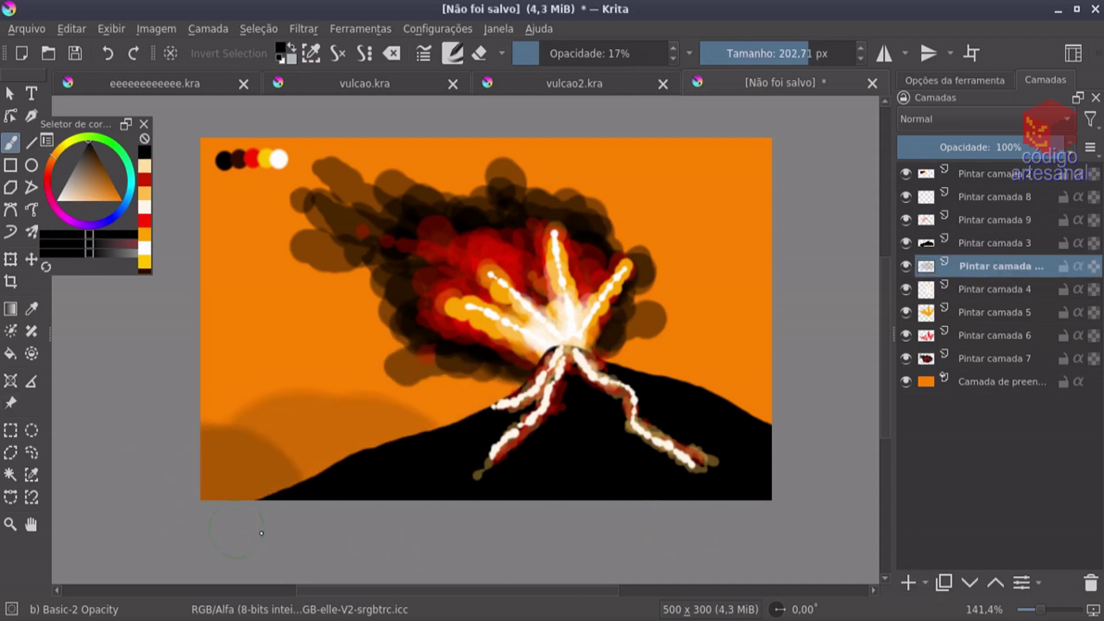
pyautogui.moveTo(684, 414); pyautogui.dragTo(770, 368)
pyautogui.moveTo(397, 489); pyautogui.dragTo(291, 479)
# On a new layer above the orange background, brush soft peach light across the sky
pyautogui.keyDown('ctrl'); pyautogui.click(546, 316); pyautogui.keyUp('ctrl')
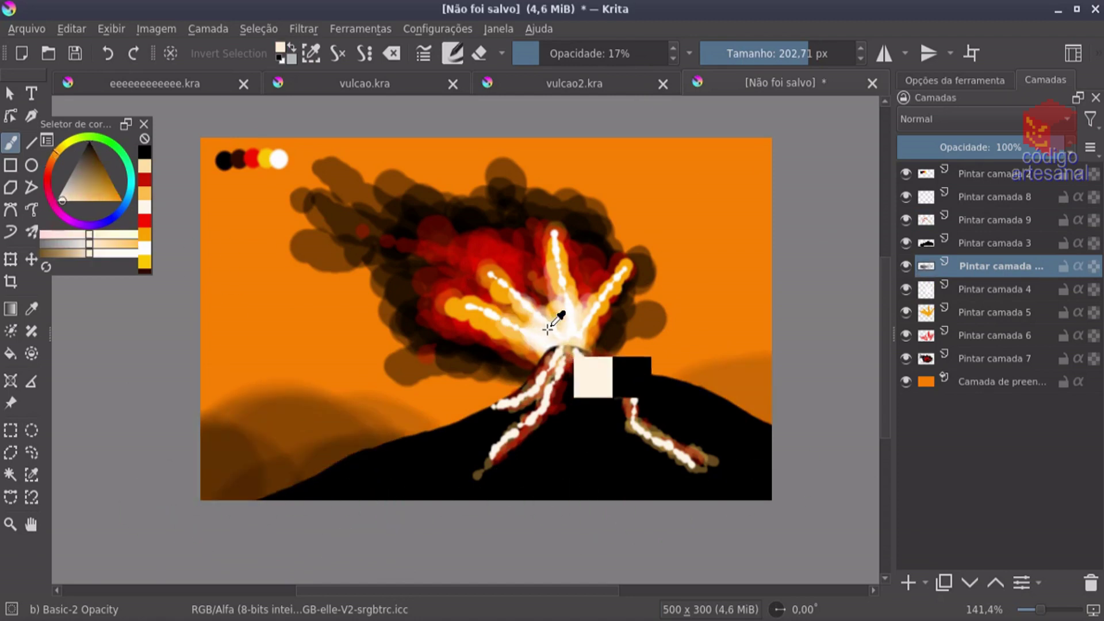
pyautogui.moveTo(265, 201); pyautogui.dragTo(690, 161)
pyautogui.hotkey('ctrl', 'z')
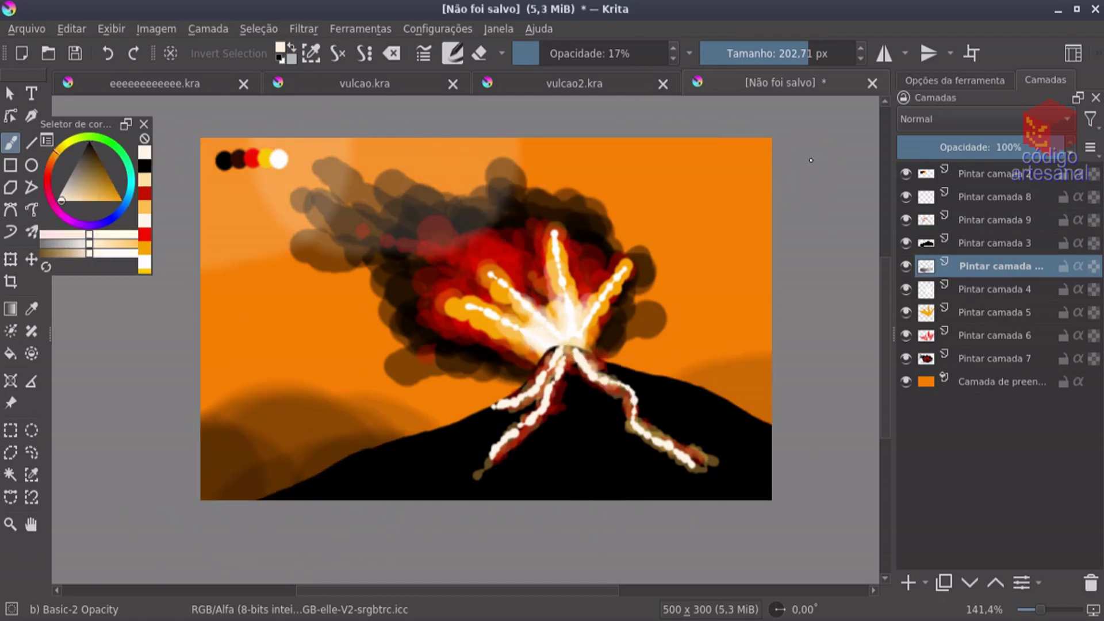
pyautogui.click(982, 366)
pyautogui.press('Insert')
pyautogui.moveTo(234, 184)
pyautogui.mouseDown()
pyautogui.moveTo(664, 170)
pyautogui.moveTo(567, 25)
pyautogui.moveTo(788, 291)
pyautogui.moveTo(394, 153)
pyautogui.moveTo(538, 383)
pyautogui.mouseUp()
pyautogui.moveTo(379, 201)
pyautogui.mouseDown()
pyautogui.moveTo(230, 227)
pyautogui.moveTo(257, 286)
pyautogui.moveTo(183, 286)
pyautogui.moveTo(368, 297)
pyautogui.mouseUp()
pyautogui.press('[')
pyautogui.press('[')
pyautogui.press('[')
pyautogui.moveTo(747, 310); pyautogui.dragTo(688, 276)
# Paint more dark smoke into the upper-left and lower parts of the cloud on the smoke layer
pyautogui.keyDown('ctrl'); pyautogui.click(235, 156); pyautogui.keyUp('ctrl')
pyautogui.click(900, 266)
pyautogui.click(906, 359)
pyautogui.click(989, 358)
pyautogui.moveTo(483, 204)
pyautogui.mouseDown()
pyautogui.moveTo(419, 202)
pyautogui.moveTo(370, 259)
pyautogui.moveTo(431, 356)
pyautogui.mouseUp()
pyautogui.moveTo(518, 246)
pyautogui.mouseDown()
pyautogui.moveTo(601, 227)
pyautogui.moveTo(424, 185)
pyautogui.moveTo(273, 208)
pyautogui.moveTo(335, 217)
pyautogui.moveTo(443, 371)
pyautogui.mouseUp()
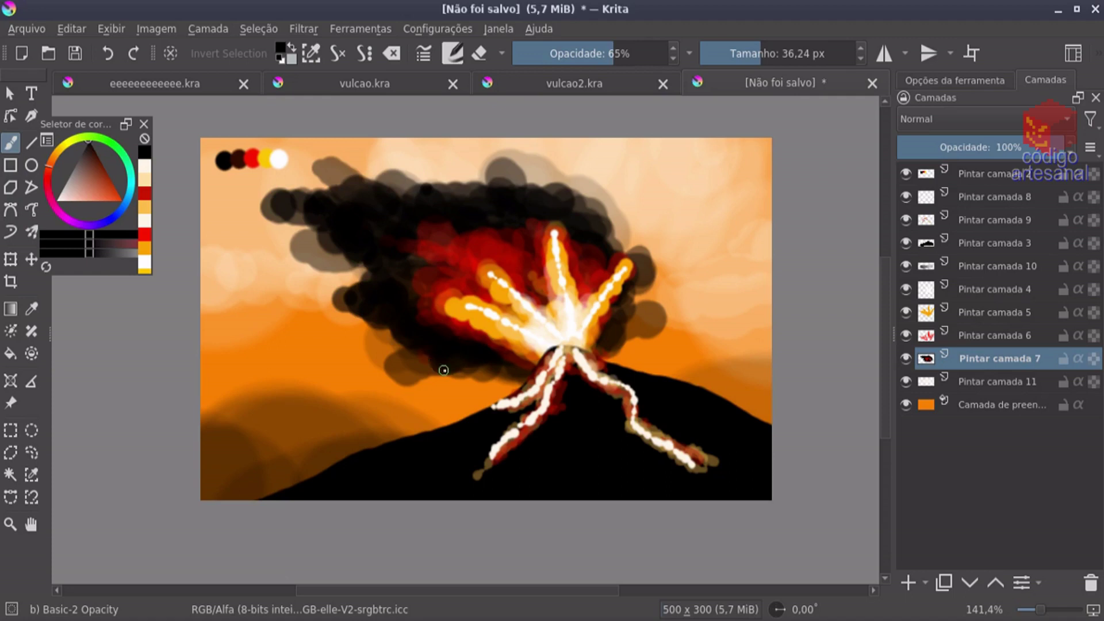
# On Pintar camada 8, brush peach haze along the bottom edge, volcano base and lower-right corner
pyautogui.keyDown('ctrl'); pyautogui.click(473, 217); pyautogui.keyUp('ctrl')
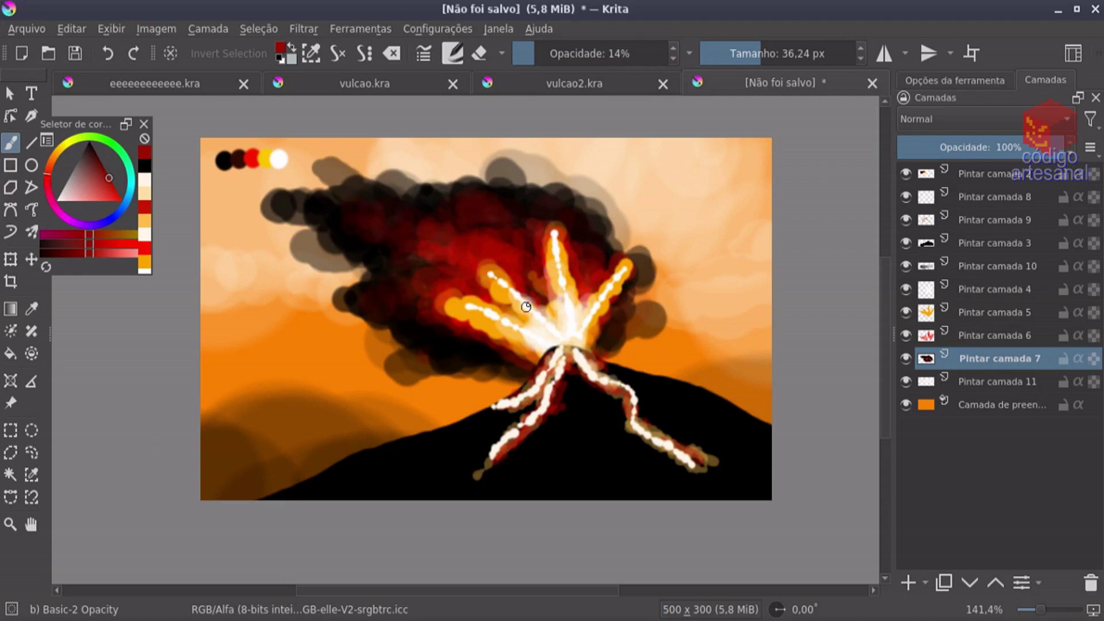
pyautogui.keyDown('ctrl'); pyautogui.click(246, 259); pyautogui.keyUp('ctrl')
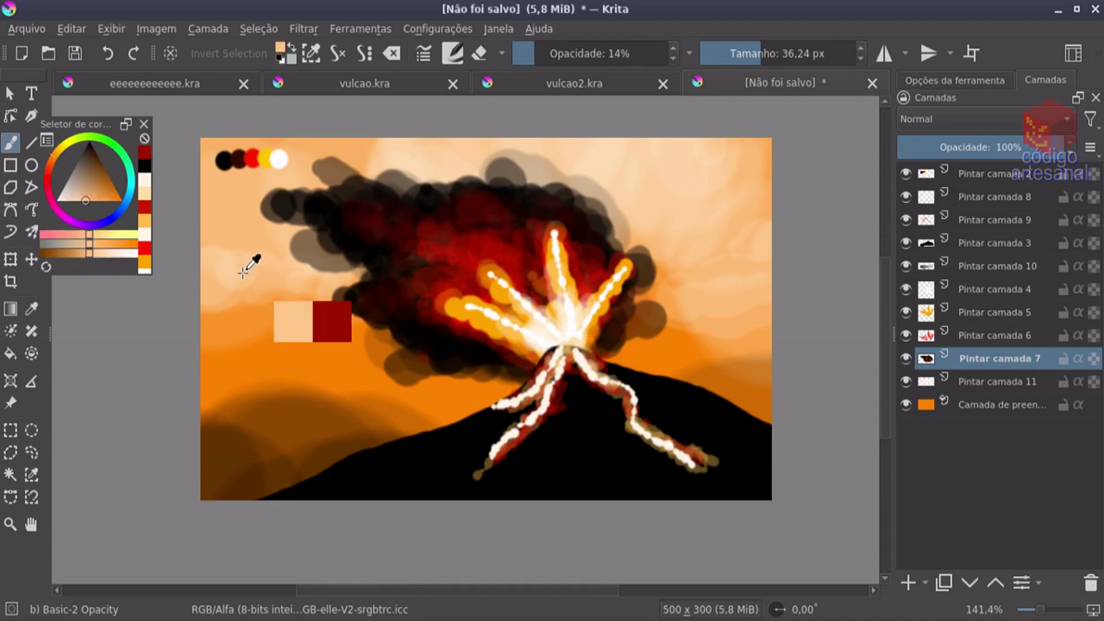
pyautogui.click(981, 217)
pyautogui.click(985, 196)
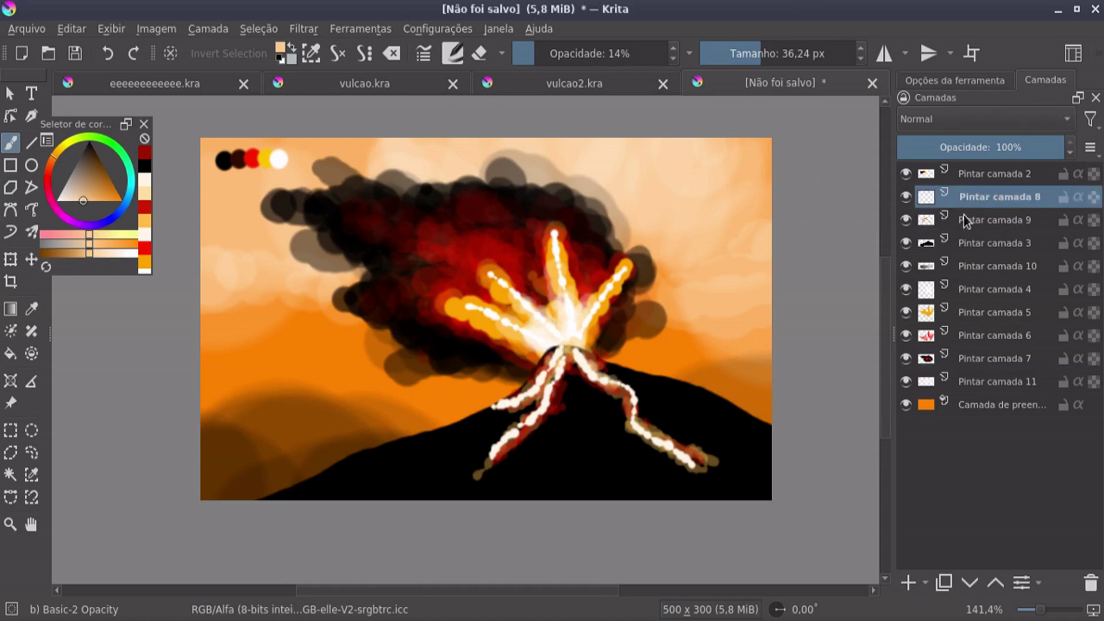
pyautogui.moveTo(168, 488)
pyautogui.mouseDown()
pyautogui.moveTo(747, 489)
pyautogui.moveTo(514, 502)
pyautogui.mouseUp()
pyautogui.moveTo(365, 471); pyautogui.dragTo(463, 474)
pyautogui.moveTo(744, 491)
pyautogui.mouseDown()
pyautogui.moveTo(713, 477)
pyautogui.moveTo(741, 428)
pyautogui.mouseUp()
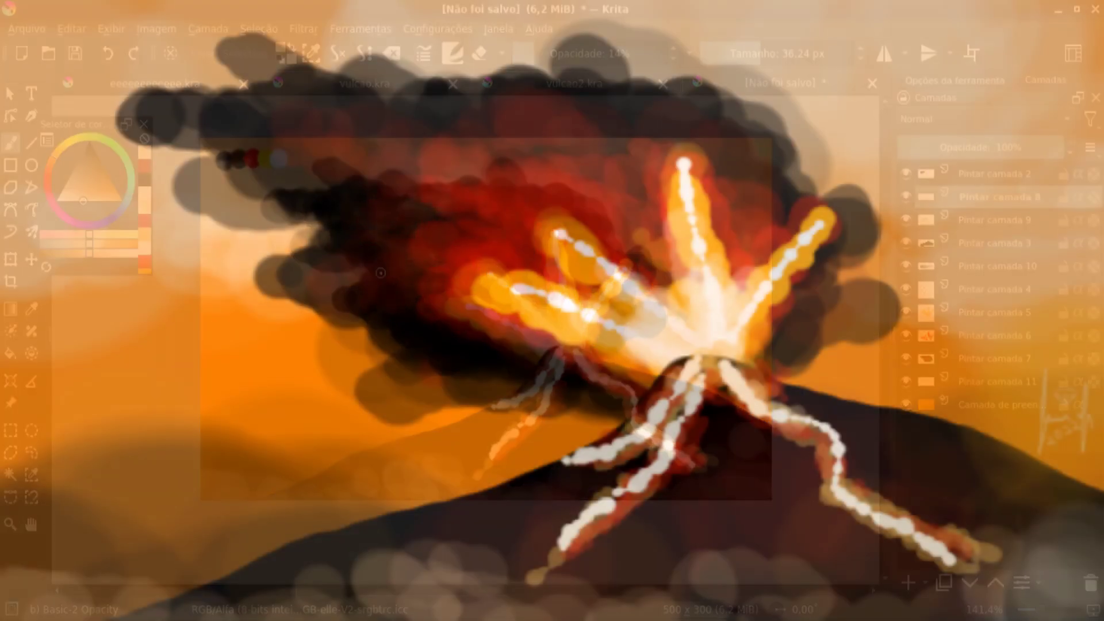